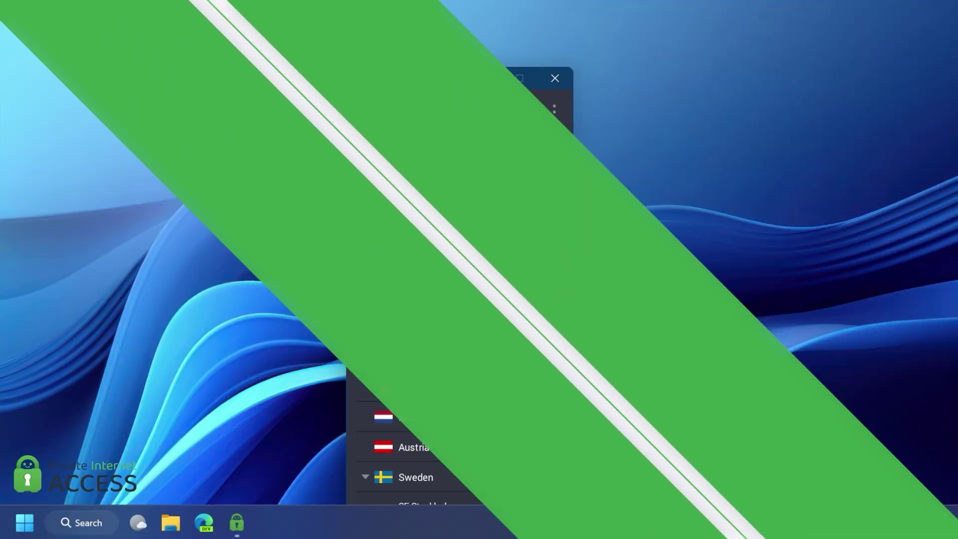
Step: Select US Ohio in the PIA server list and connect the VPN
scroll(478, 310, down, 5)
scroll(478, 312, down, 4)
scroll(454, 433, up, 2)
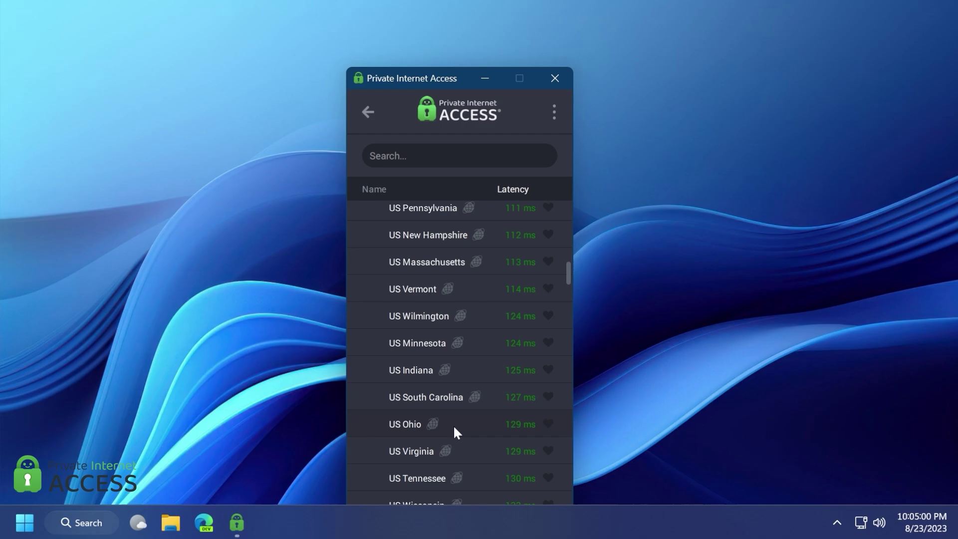
click(454, 426)
click(474, 246)
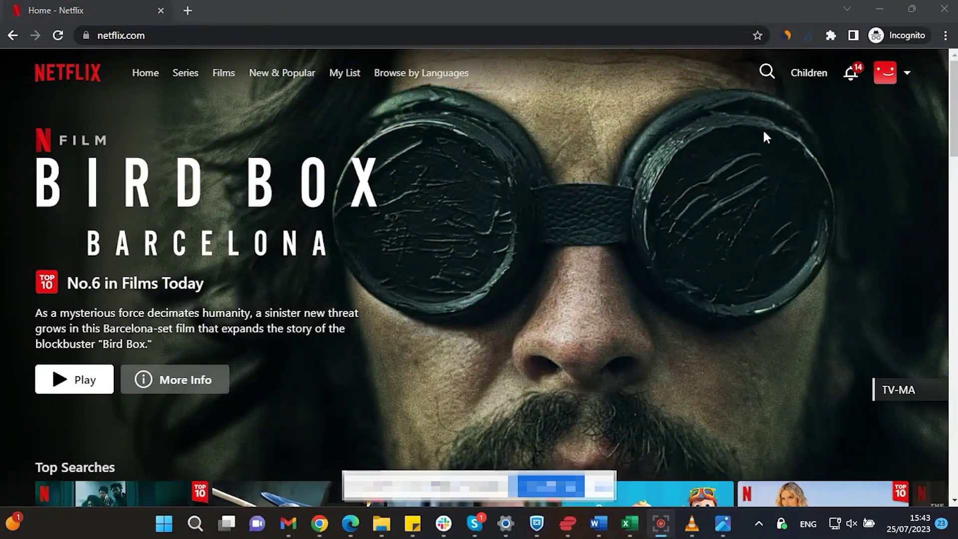
Step: Search Netflix for 'star trek', switch PIA to UK London-Streaming, and reload the results
click(765, 75)
text(star trek)
click(783, 524)
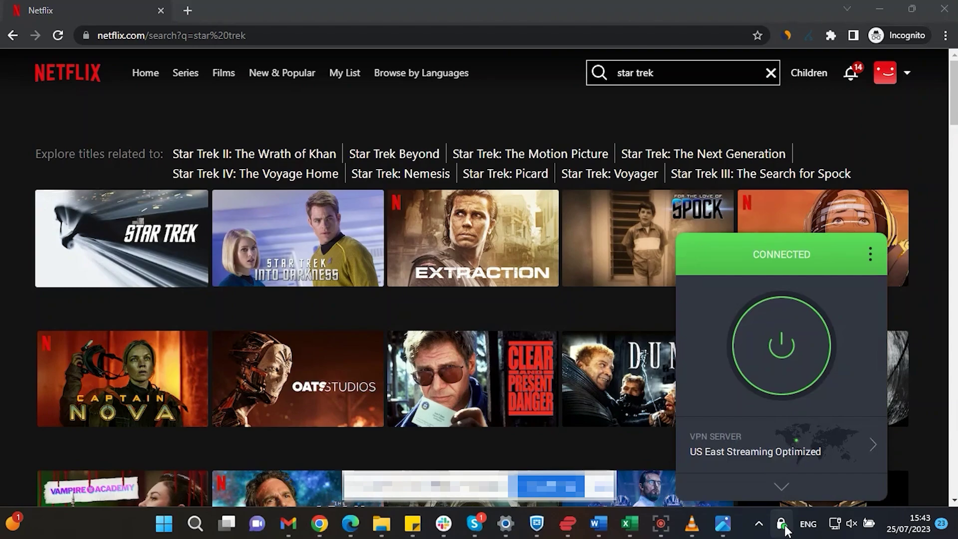
click(767, 440)
text(uk)
click(787, 196)
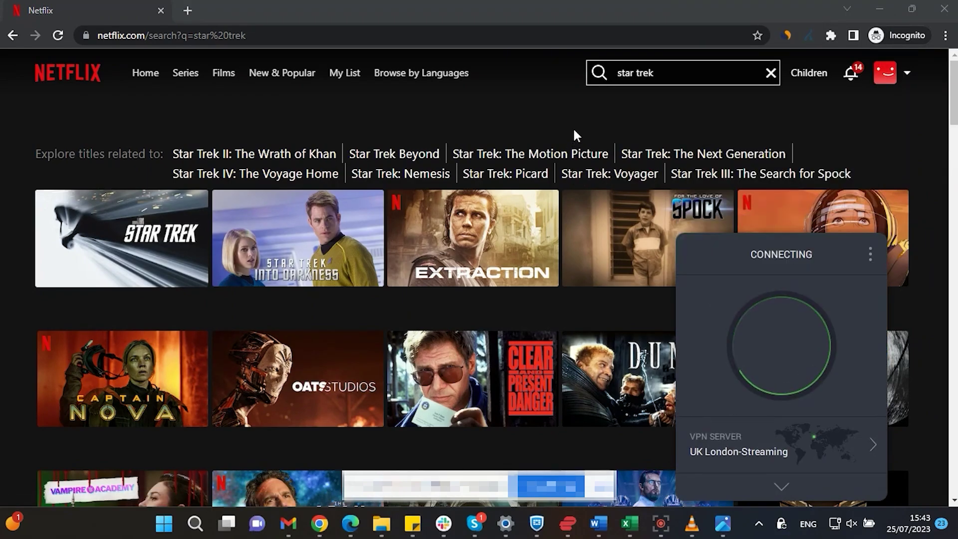
click(58, 36)
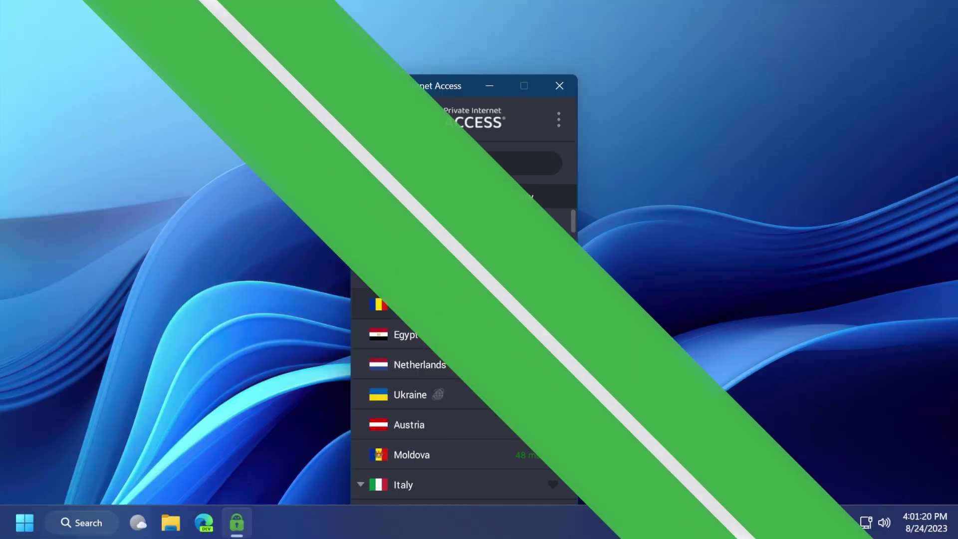
Step: Search PIA regions for 'canada', choose CA Ontario, and connect
click(417, 164)
text(canada)
click(421, 303)
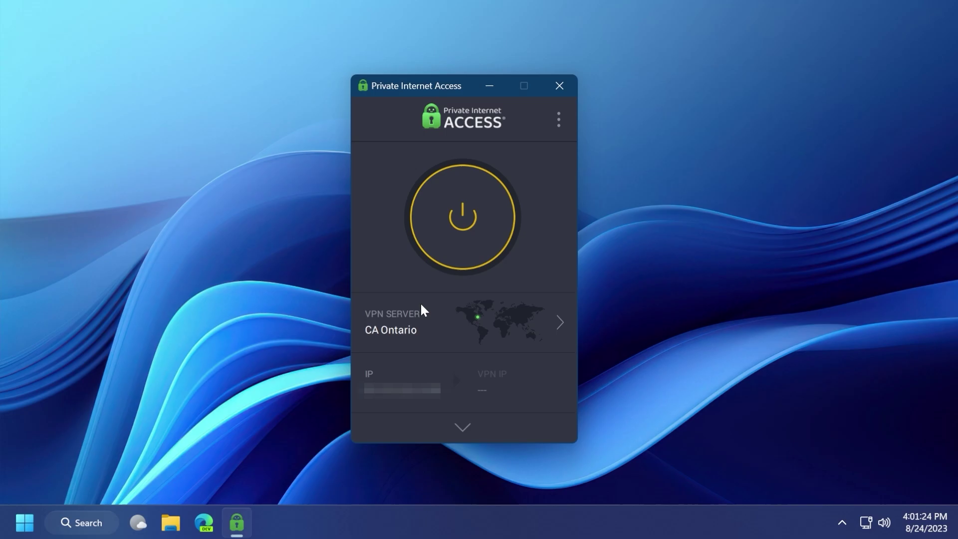
click(452, 239)
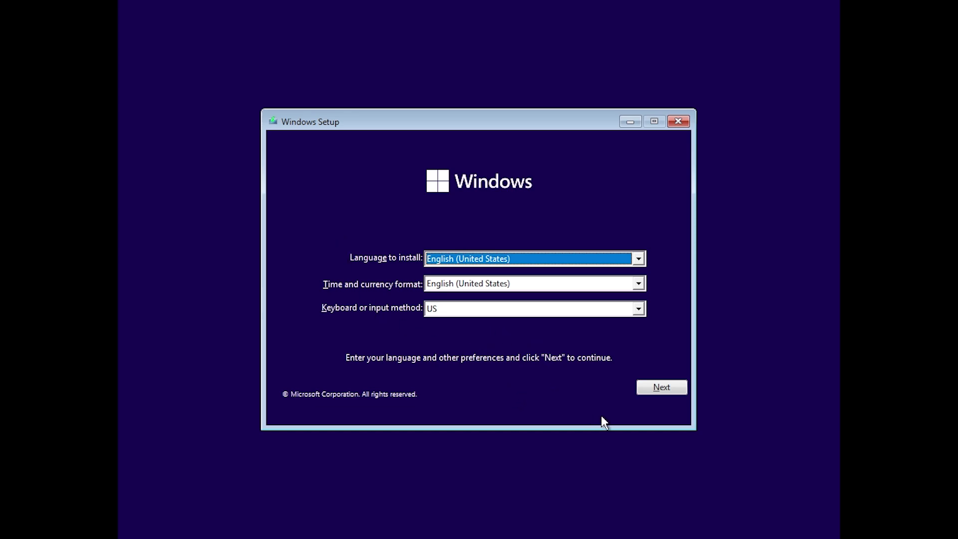
Step: Keep the default language settings, start the install, and continue without a product key
click(664, 388)
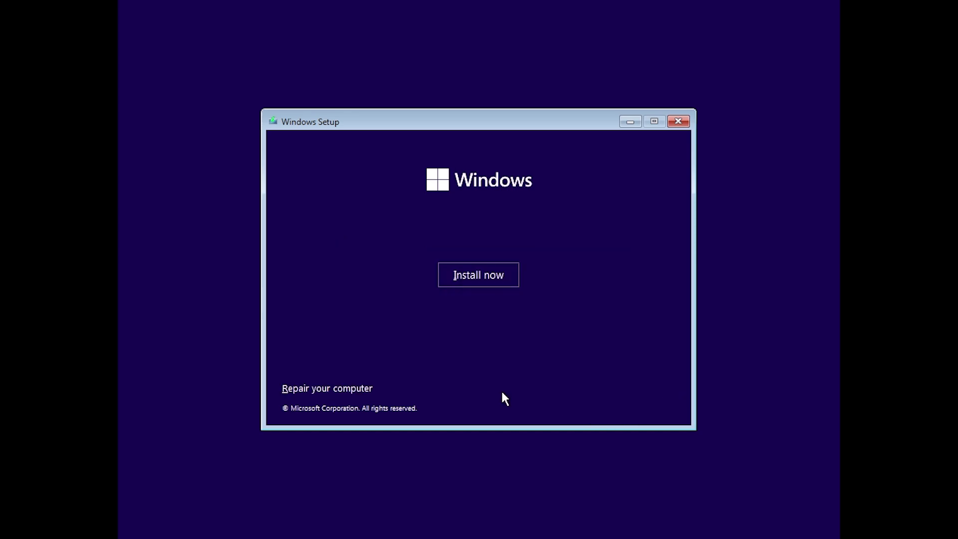
click(476, 283)
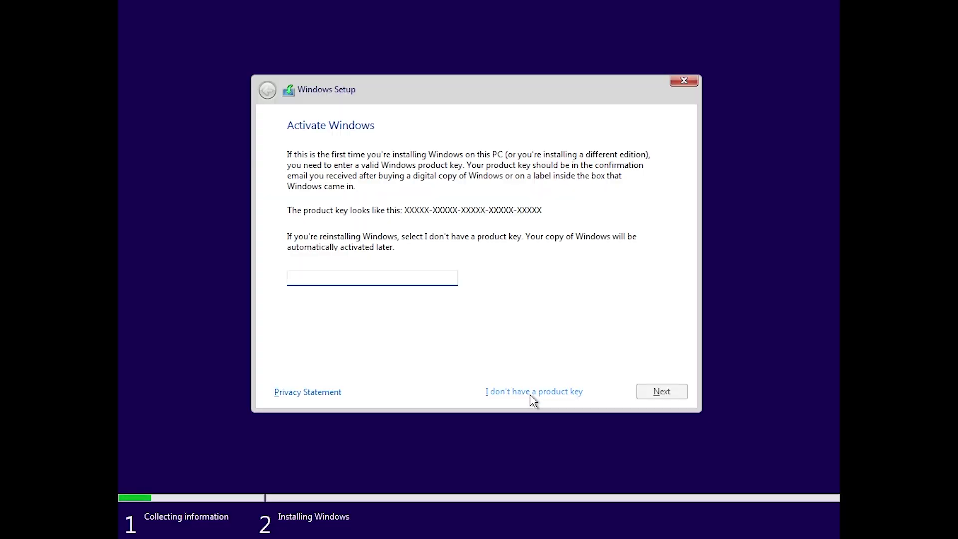
click(532, 393)
Step: Choose the Windows 11 Pro edition and accept the license terms
click(330, 243)
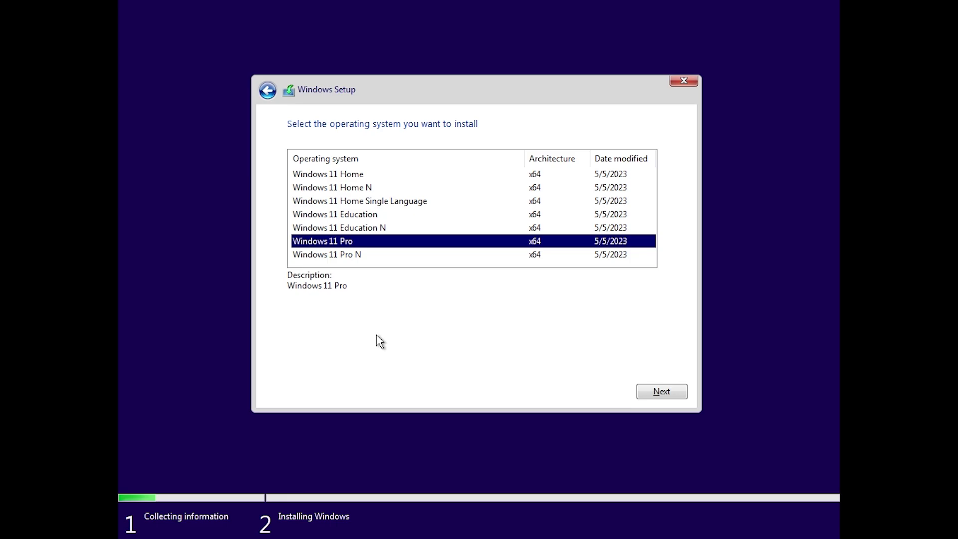
click(659, 391)
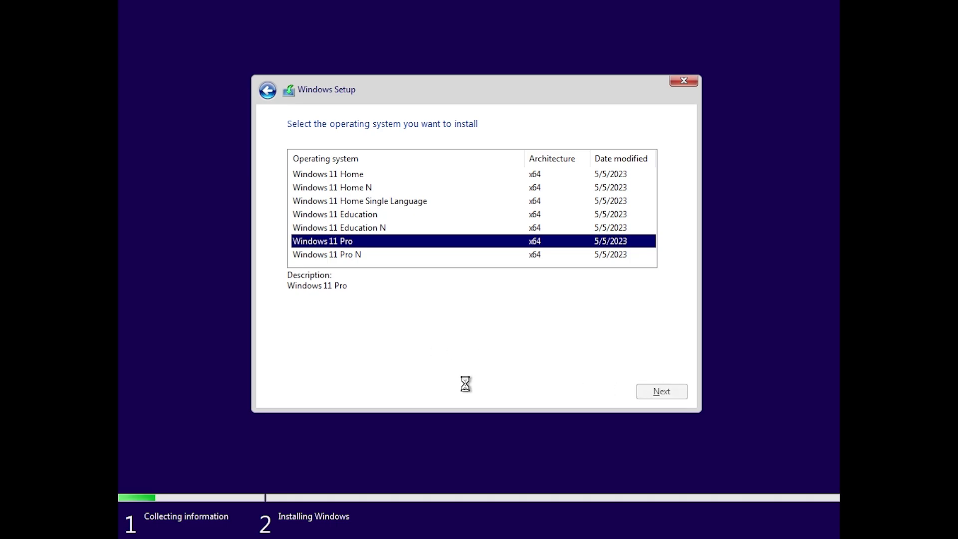
click(372, 370)
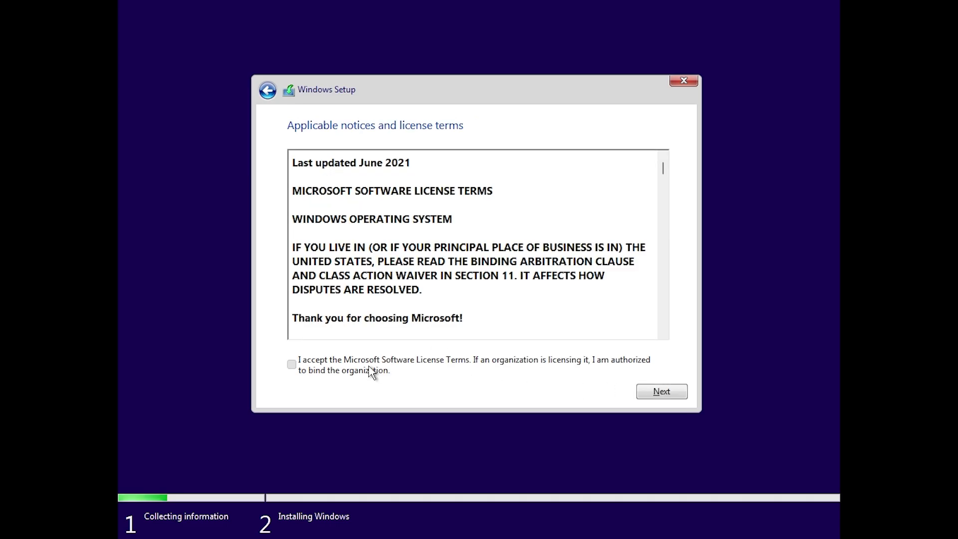
click(658, 394)
Step: Choose Custom: Install Windows only and install onto Drive 0's 80 GB unallocated space
click(432, 261)
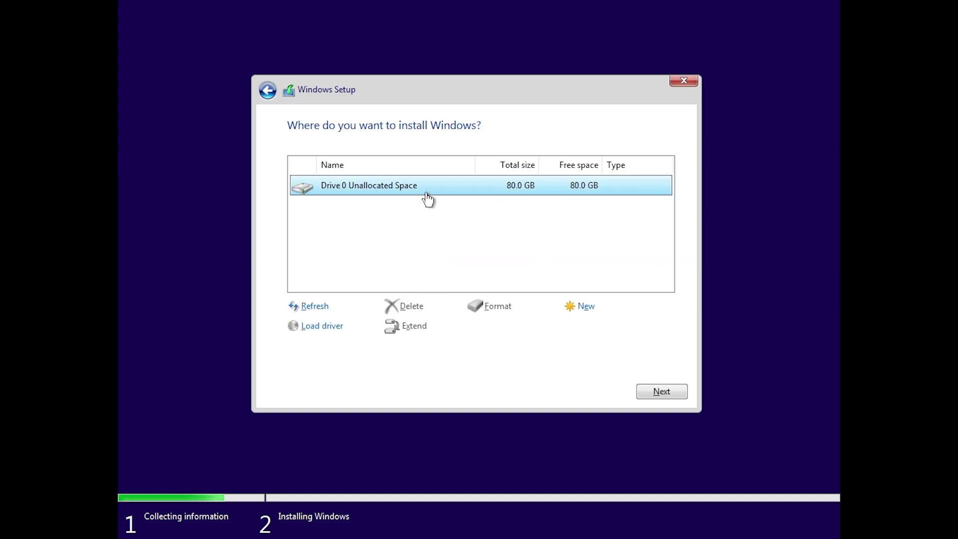
click(667, 395)
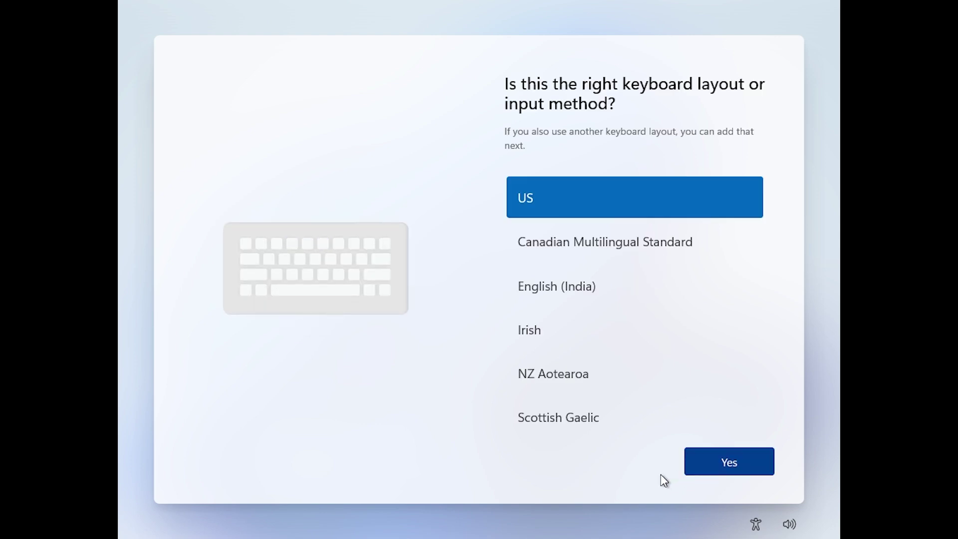
Step: Confirm the US keyboard layout, enter a device name, and choose setup for personal use
key(Return)
key(Return)
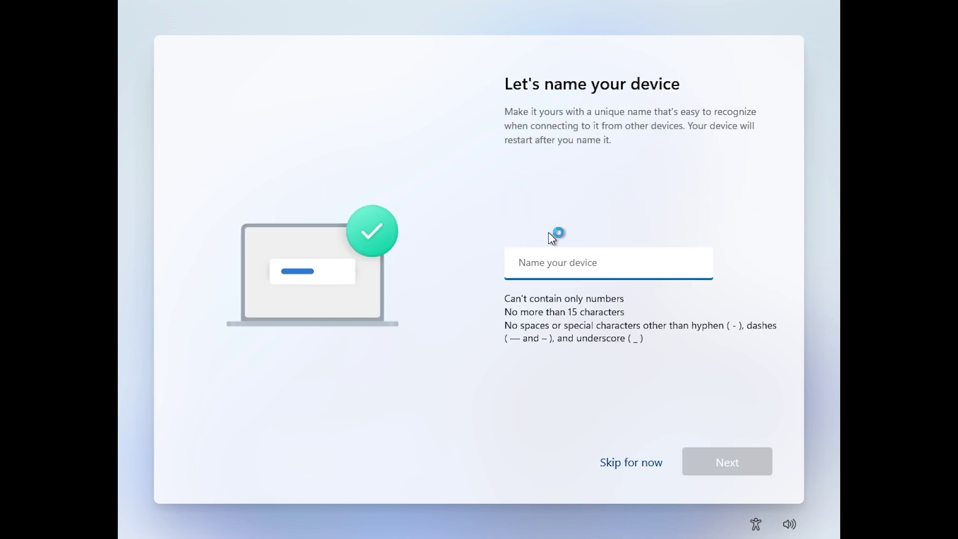
text(Emi)
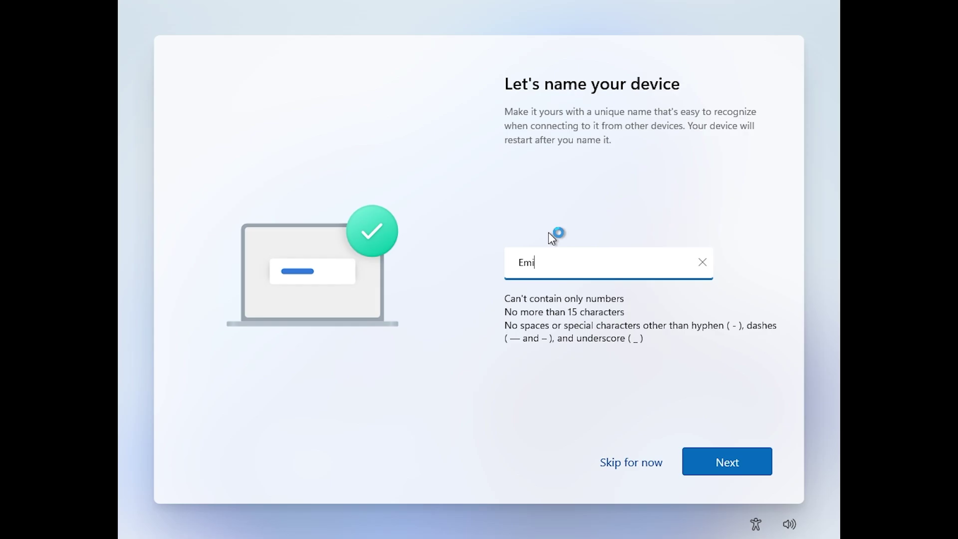
click(705, 463)
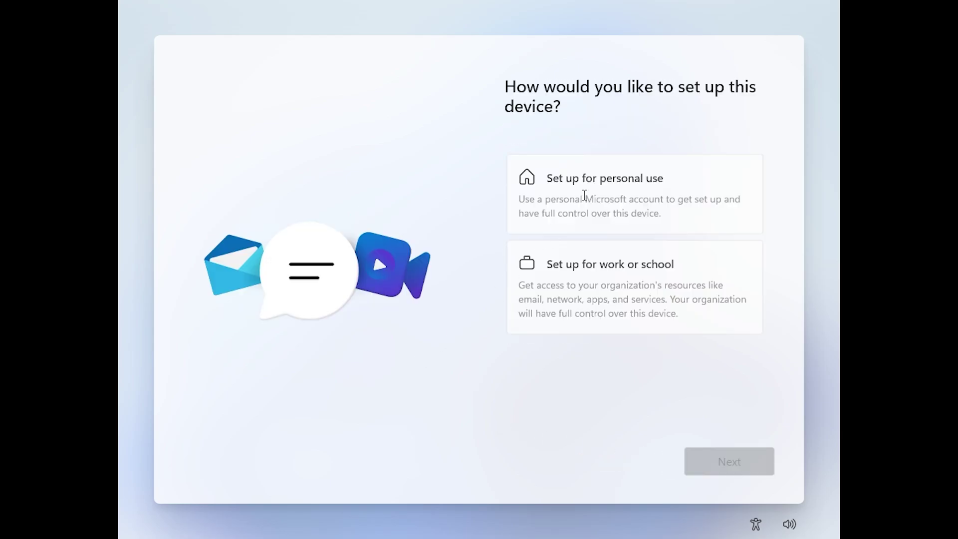
click(597, 193)
click(697, 460)
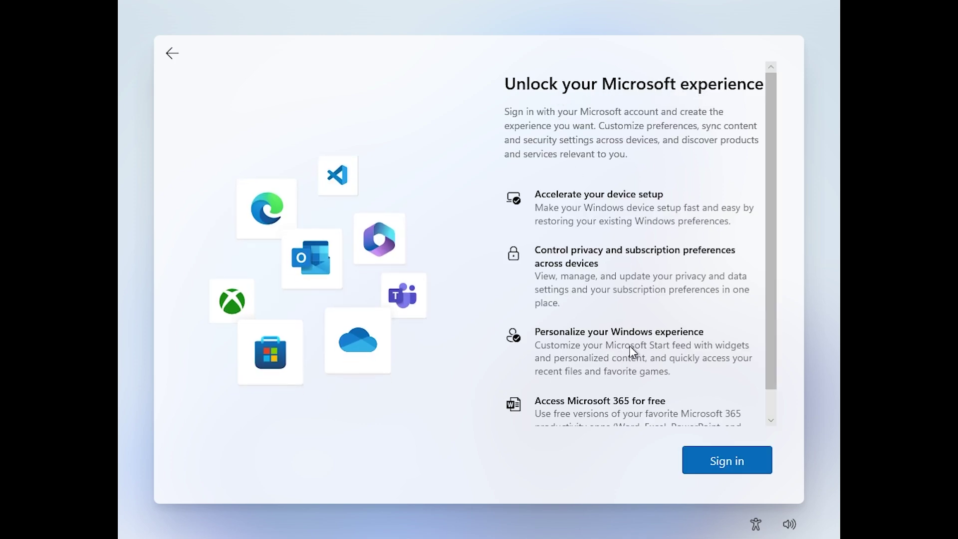
Step: Start Microsoft account sign-in from the 'Unlock your Microsoft experience' page
click(726, 465)
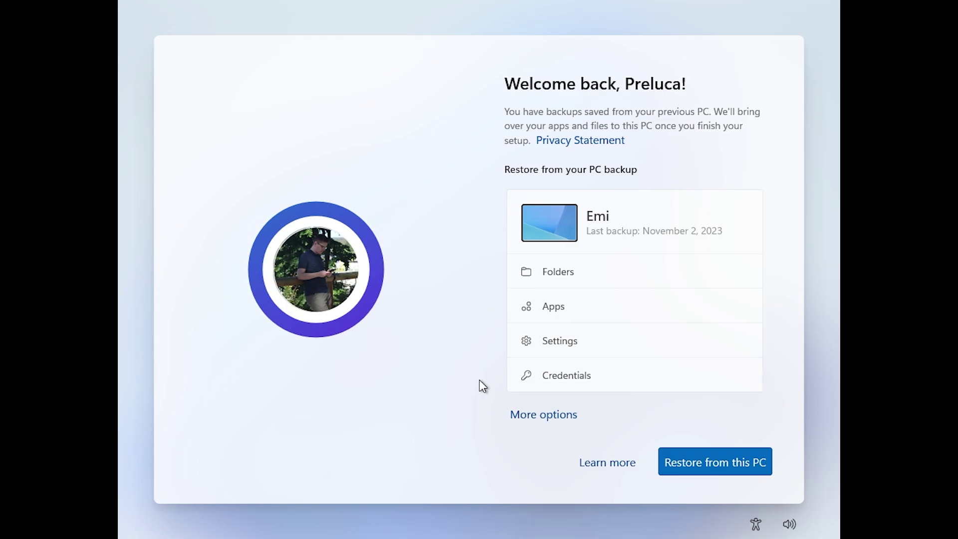
click(530, 419)
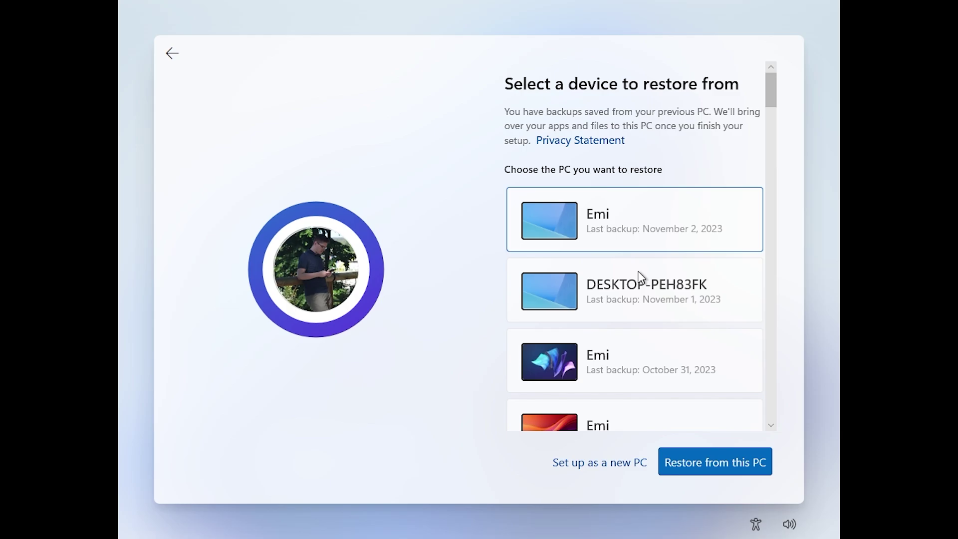
scroll(641, 277, down, 20)
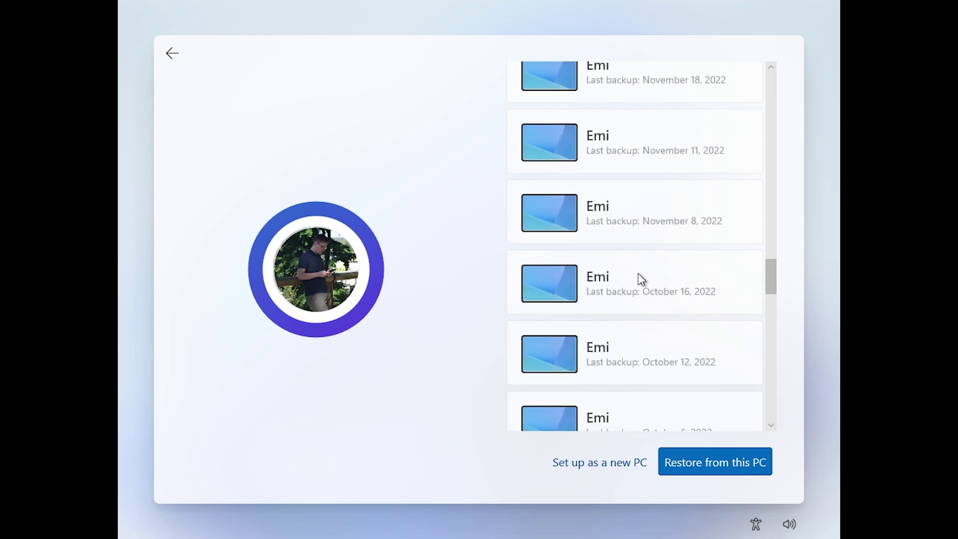
scroll(638, 278, down, 10)
scroll(639, 278, up, 20)
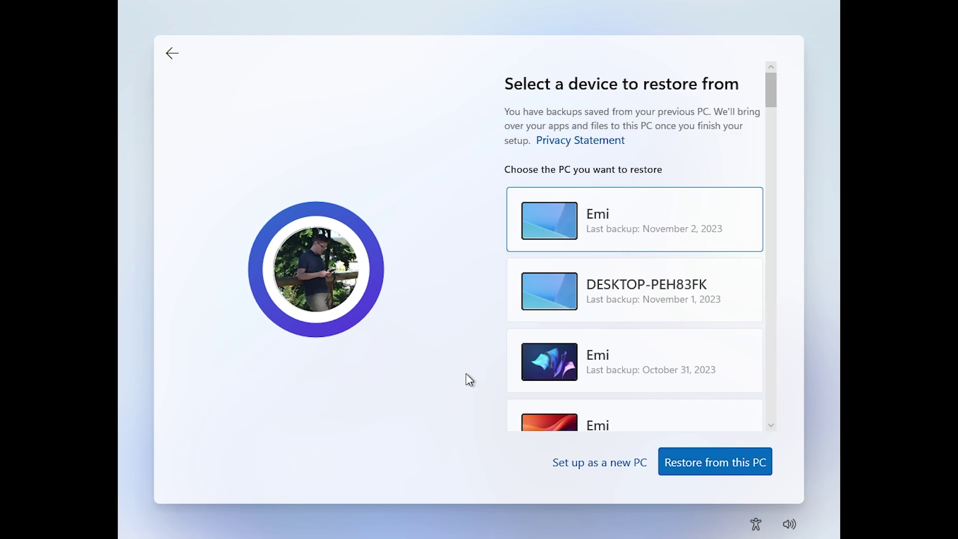
Step: Set up as a new PC, turn off Advertising ID and Tailored experiences, then accept
click(610, 466)
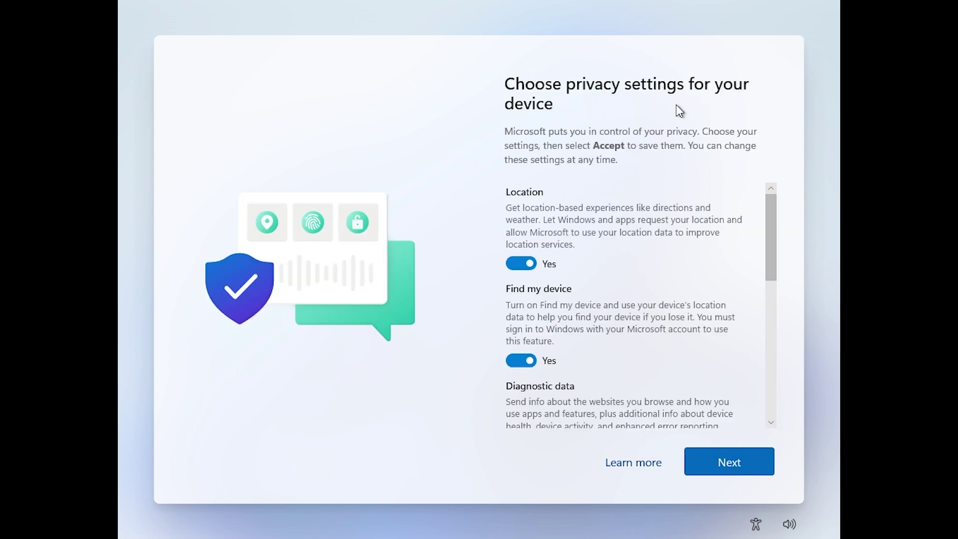
scroll(604, 253, down, 10)
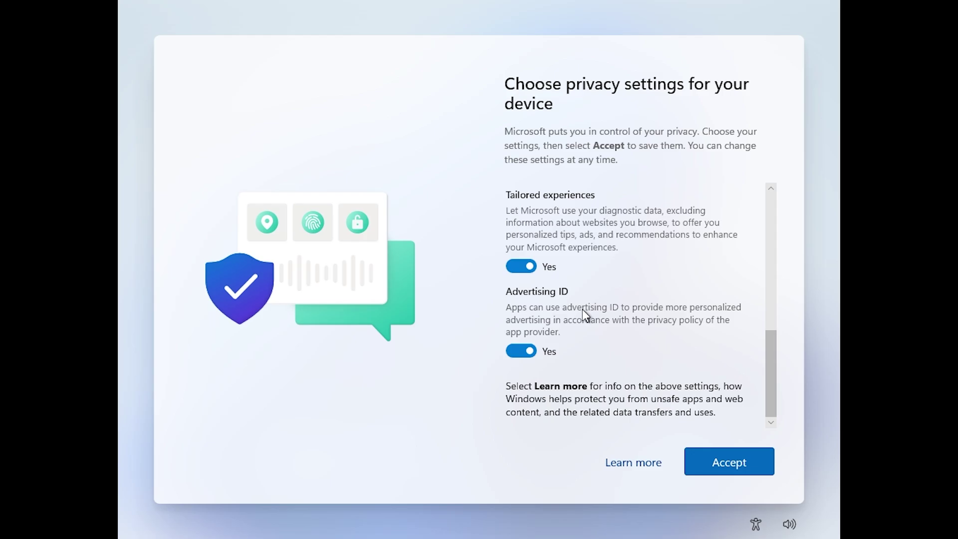
click(520, 351)
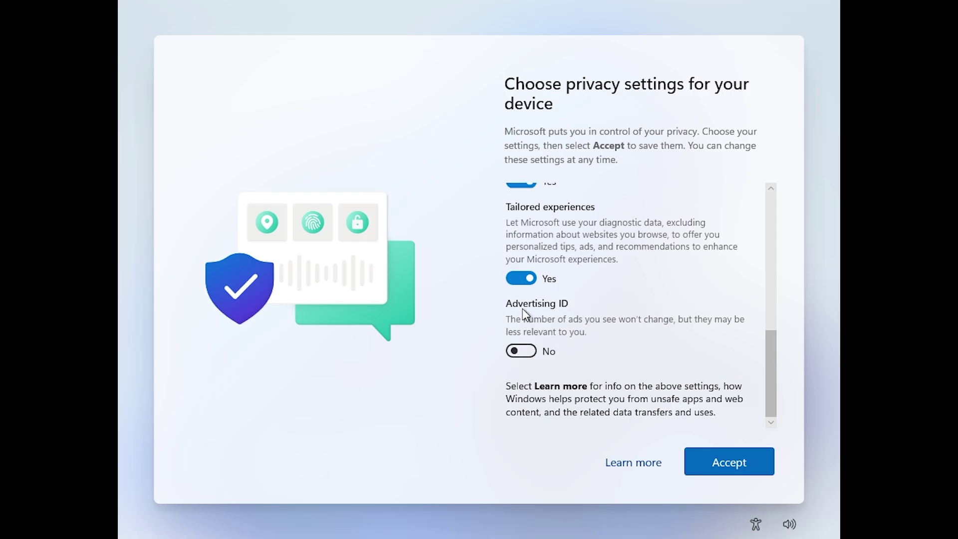
click(524, 278)
scroll(577, 350, up, 2)
scroll(579, 361, up, 5)
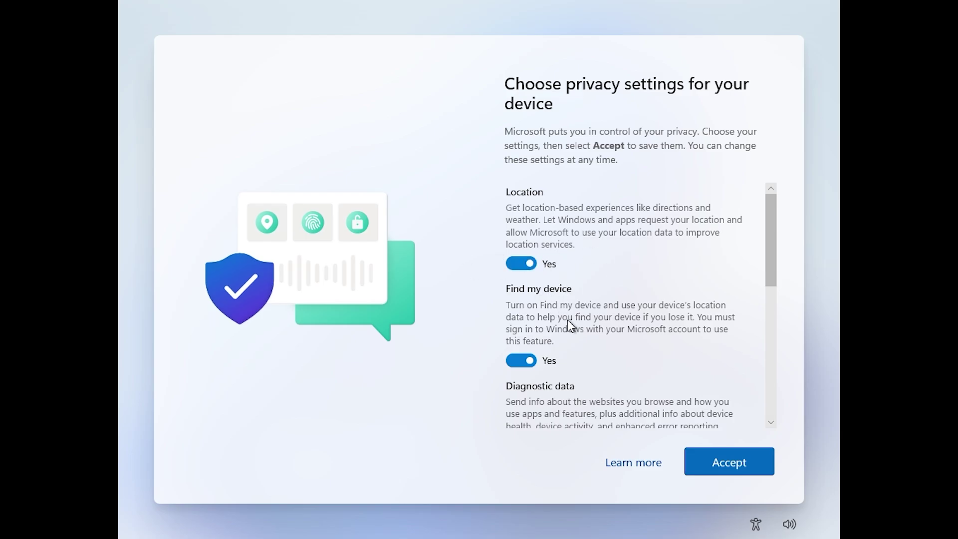
key(Return)
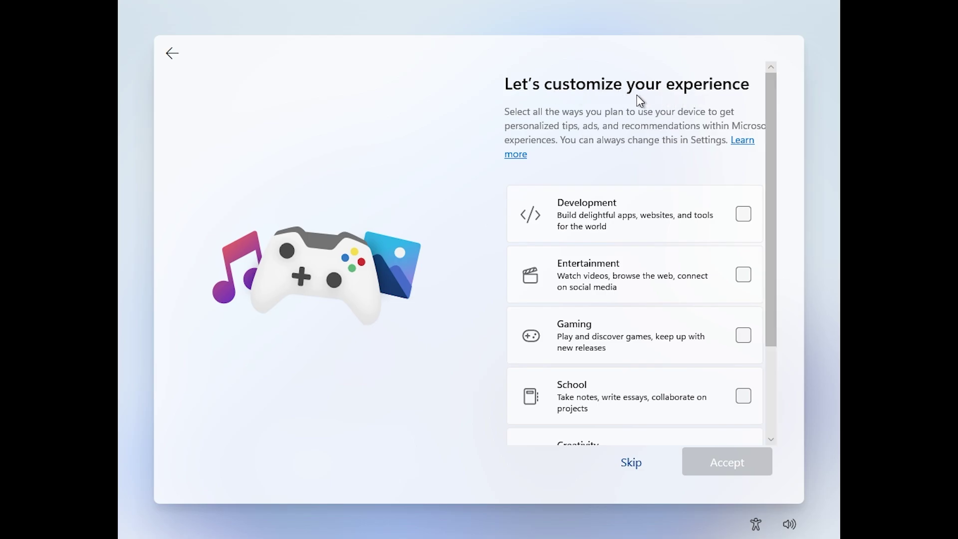
Step: Review the 'Let's customize your experience' options without selecting any, then skip
scroll(623, 266, down, 3)
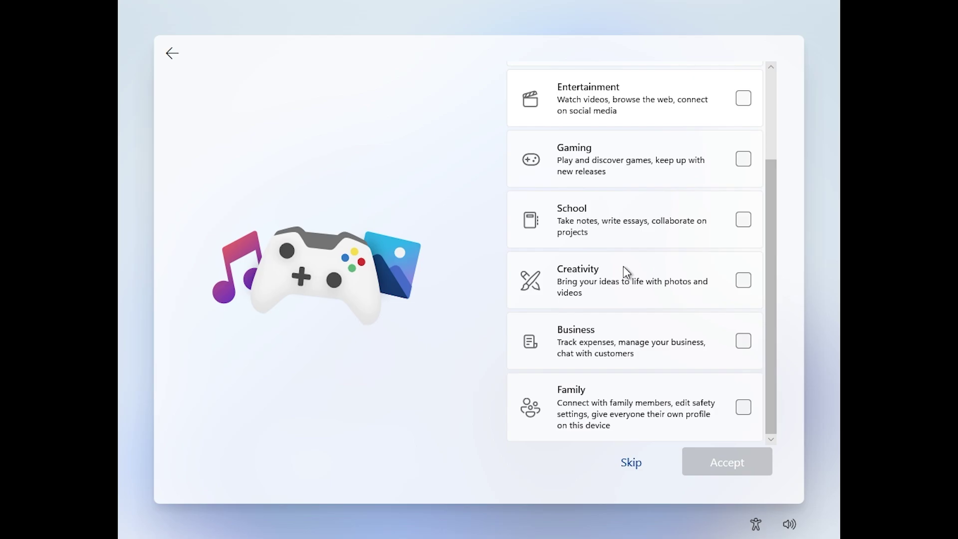
scroll(624, 265, up, 3)
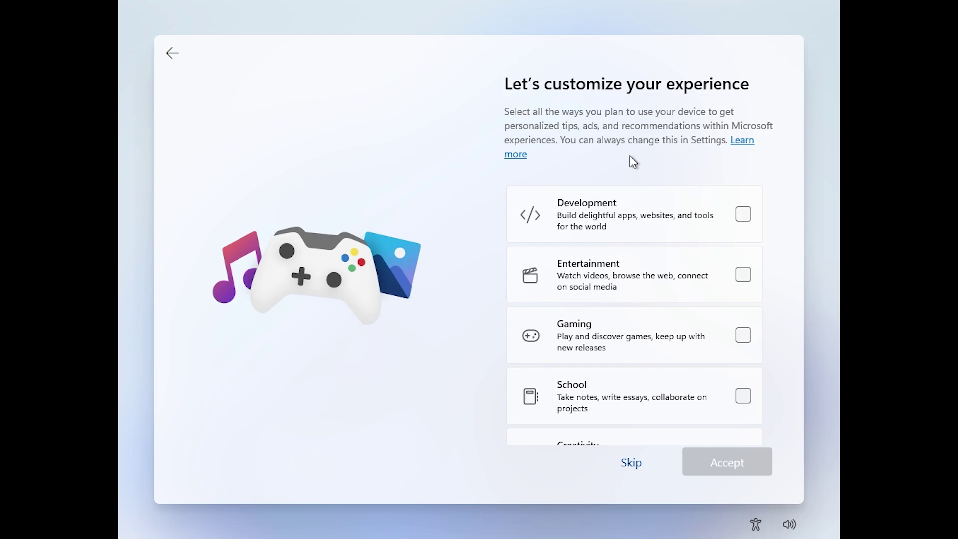
scroll(643, 194, down, 1)
scroll(631, 220, up, 1)
scroll(624, 222, down, 3)
scroll(633, 295, up, 3)
scroll(619, 302, down, 3)
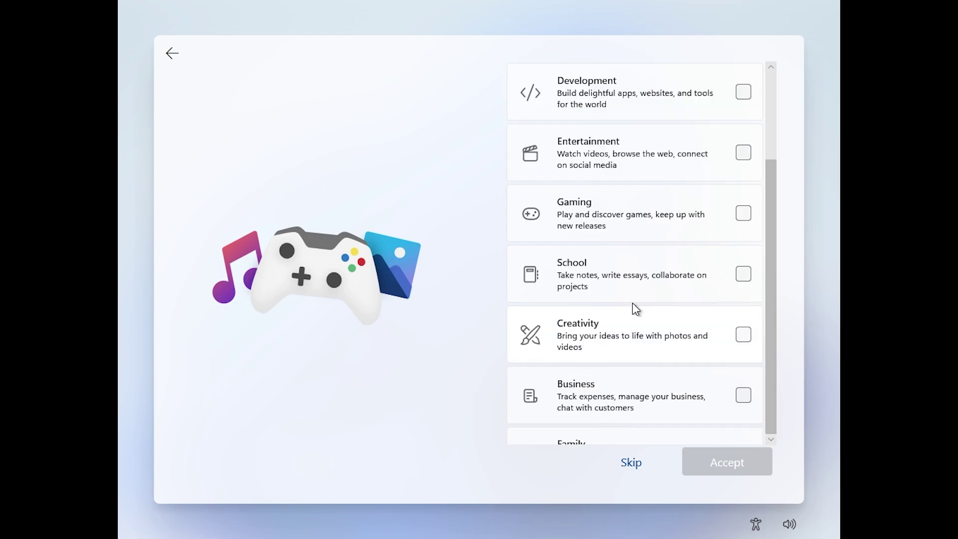
scroll(633, 303, up, 3)
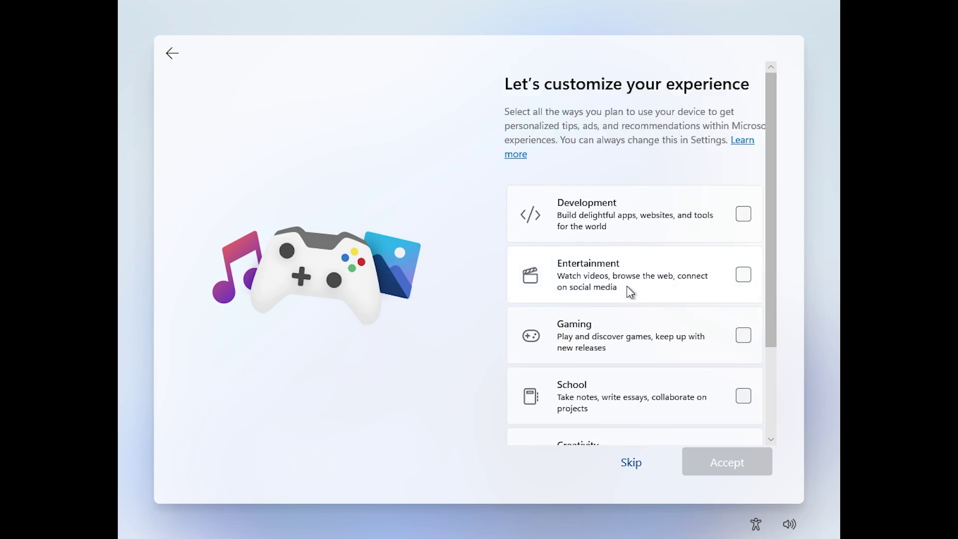
scroll(627, 288, down, 3)
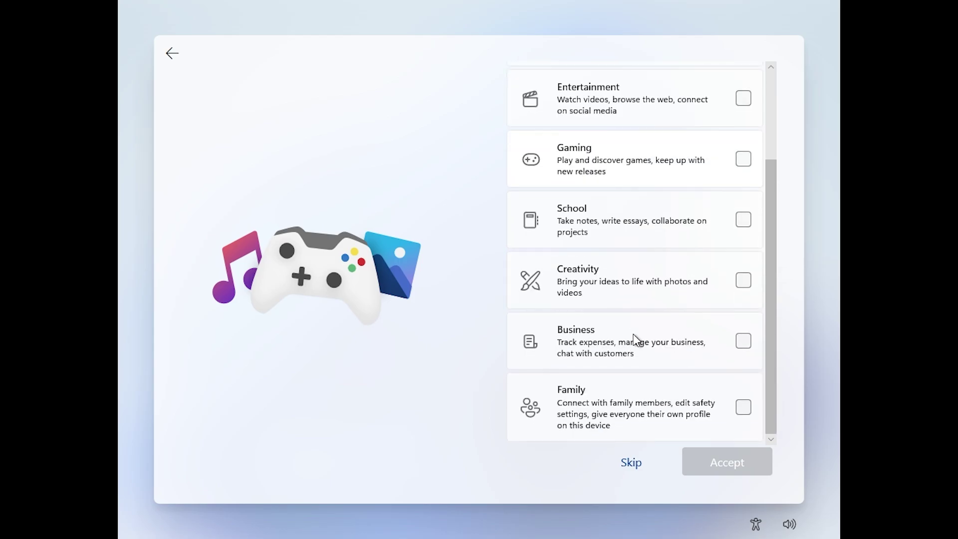
scroll(636, 341, up, 3)
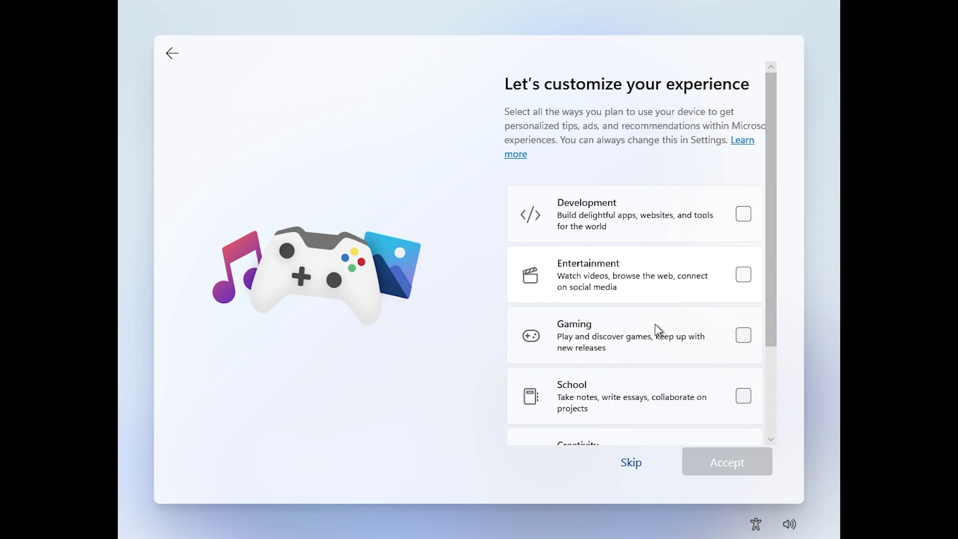
click(632, 472)
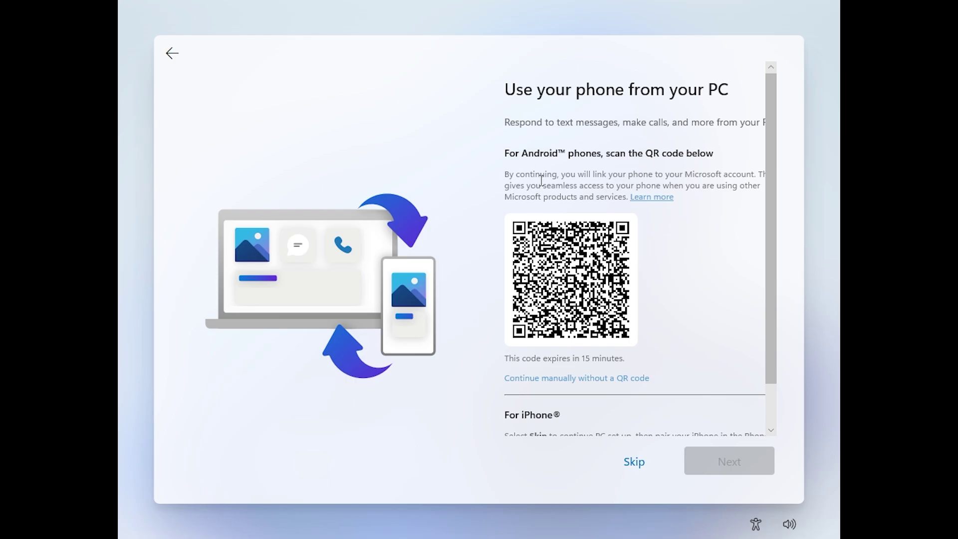
Step: Skip linking a phone on the 'Use your phone from your PC' page
scroll(541, 179, down, 2)
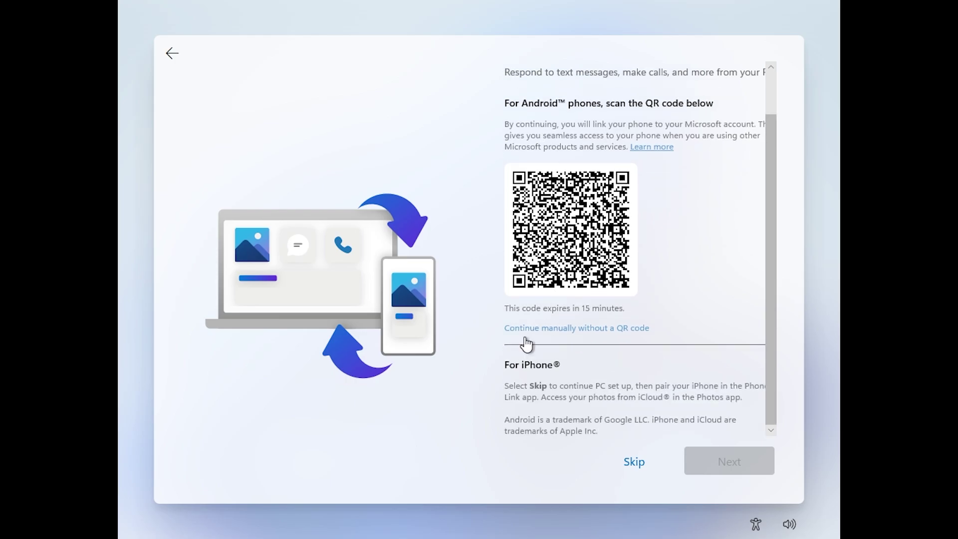
click(633, 462)
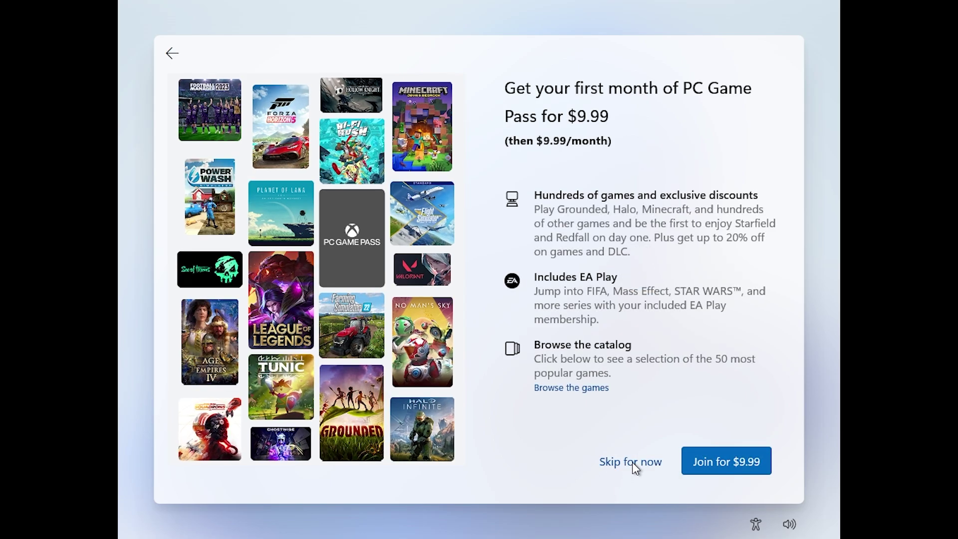
Step: Skip the PC Game Pass offer to finish OOBE and reach the desktop
click(632, 463)
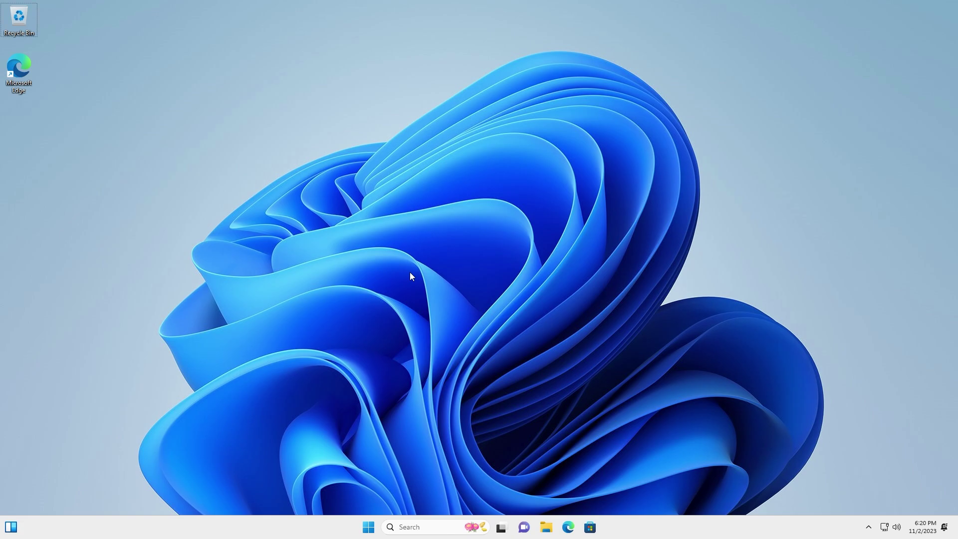
Step: In Settings > Windows Update, switch 'Get the latest updates' On and start a check for updates
key(super+i)
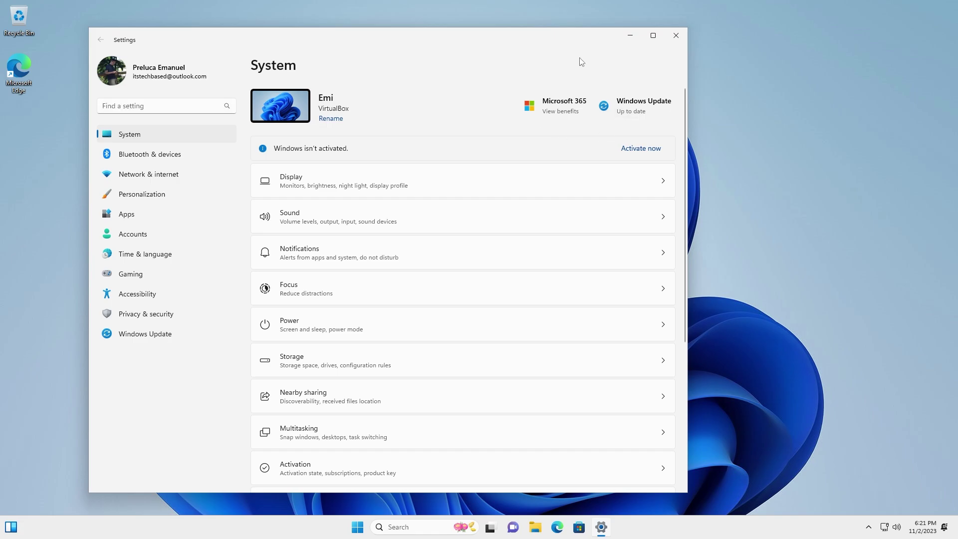
click(610, 109)
click(657, 171)
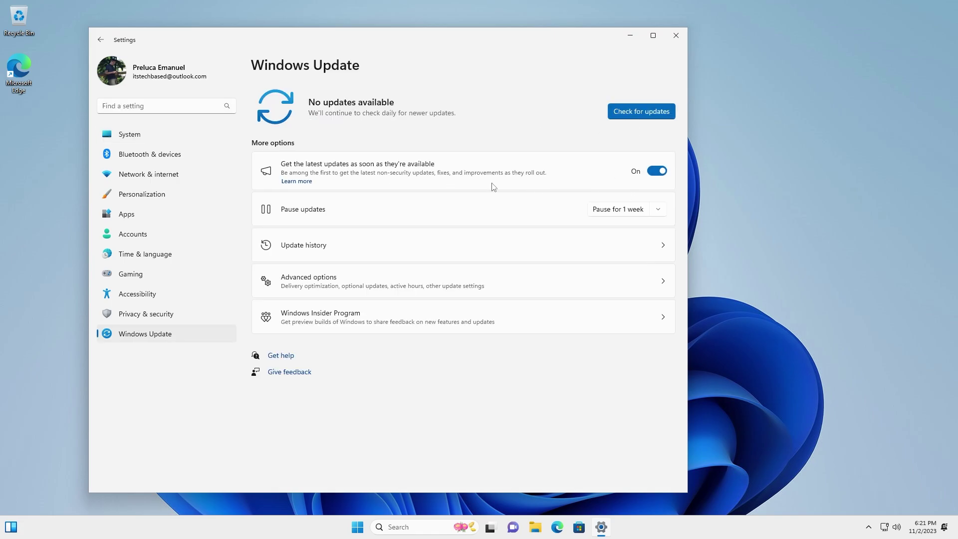
click(613, 112)
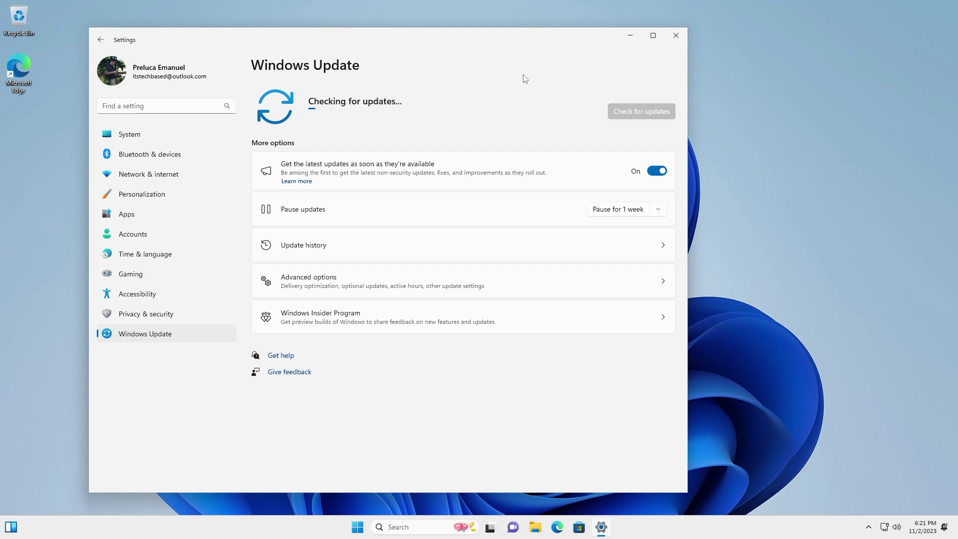